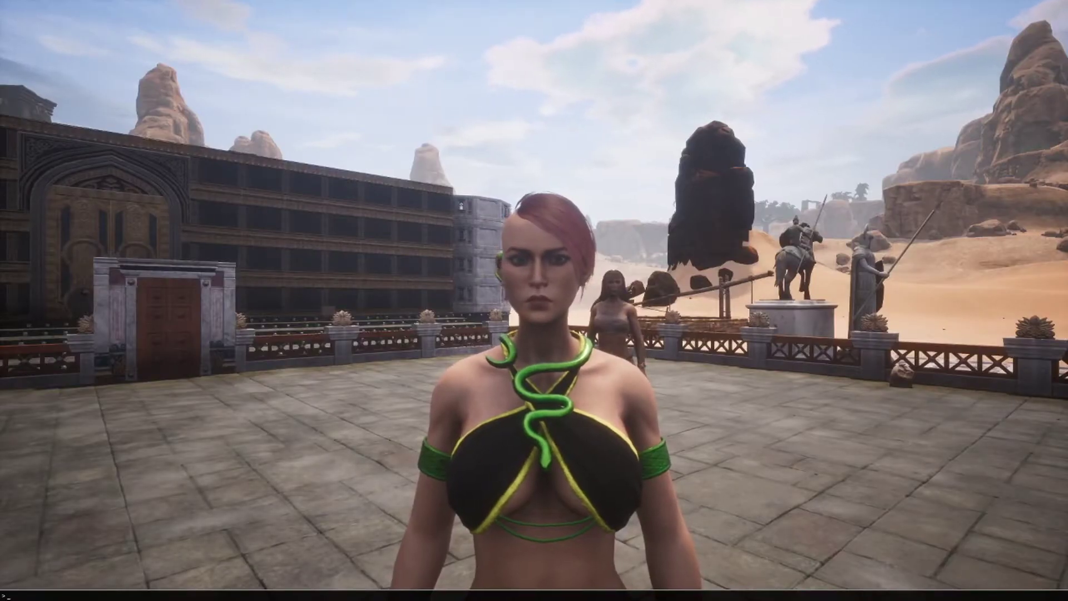
- Close the Conan Exiles in-game console
key(grave)
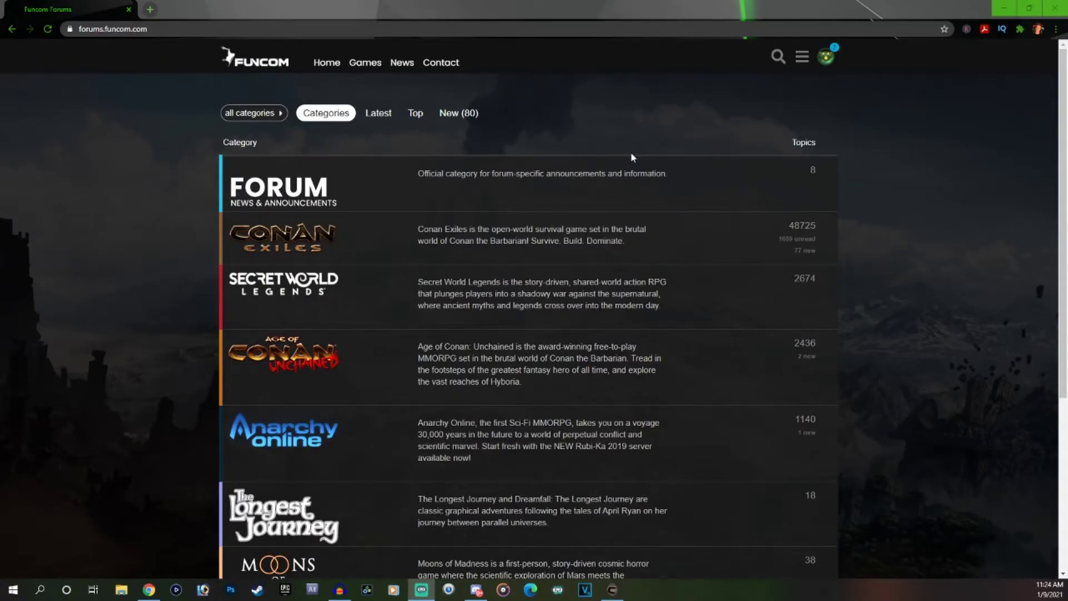
- Search the Funcom forums for 'dedicated server' and show the full results list
click(778, 57)
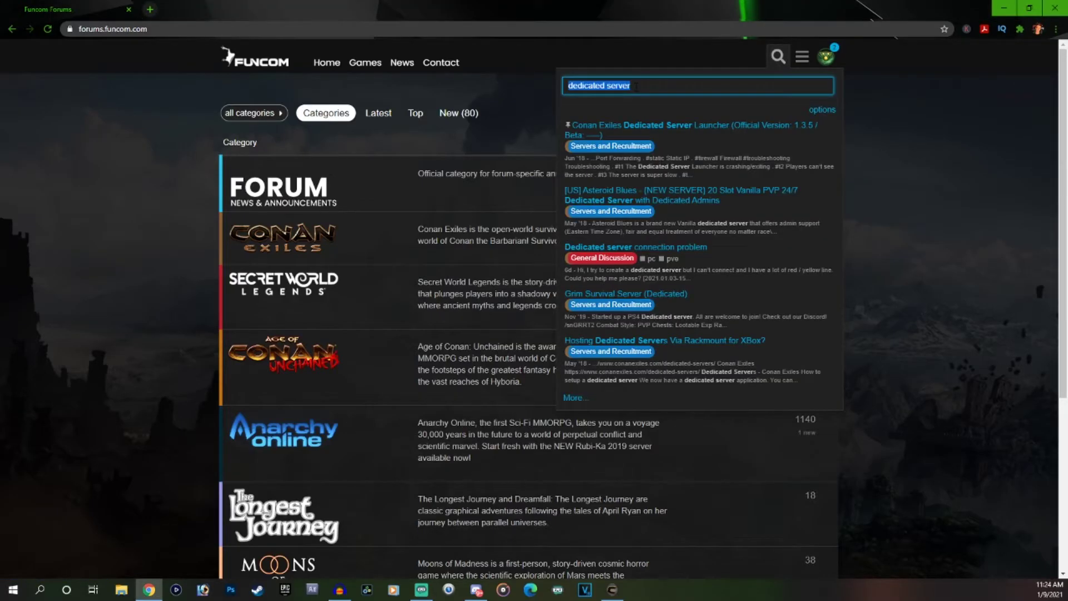
key(Return)
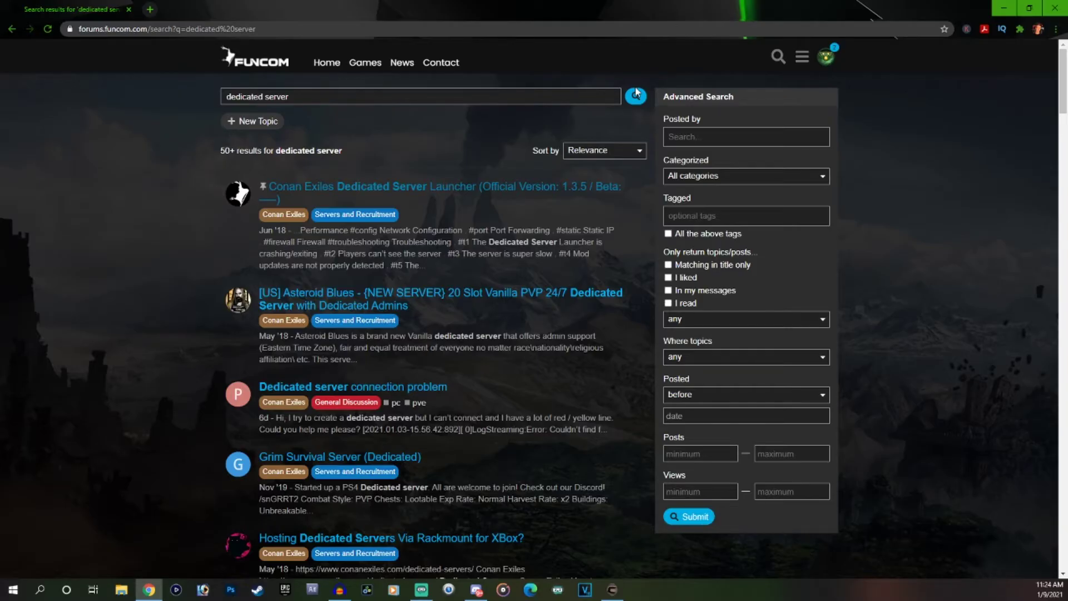
- Open the Dedicated Server Launcher topic's 1.3.5 download link from Installation in a new tab
click(410, 193)
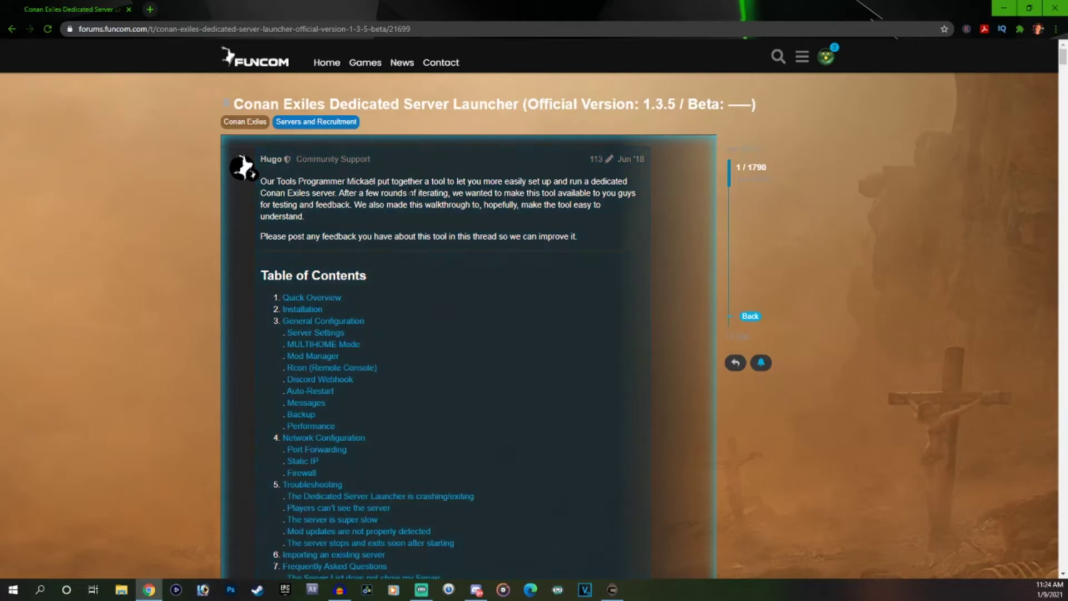
scroll(445, 263, down, 15)
scroll(447, 269, down, 3)
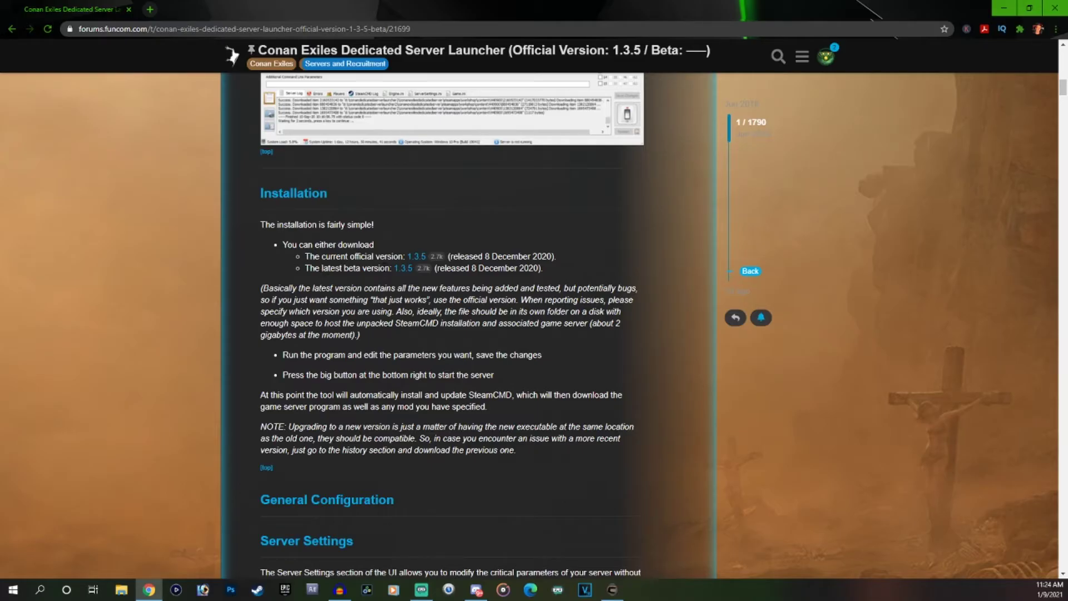
right_click(416, 261)
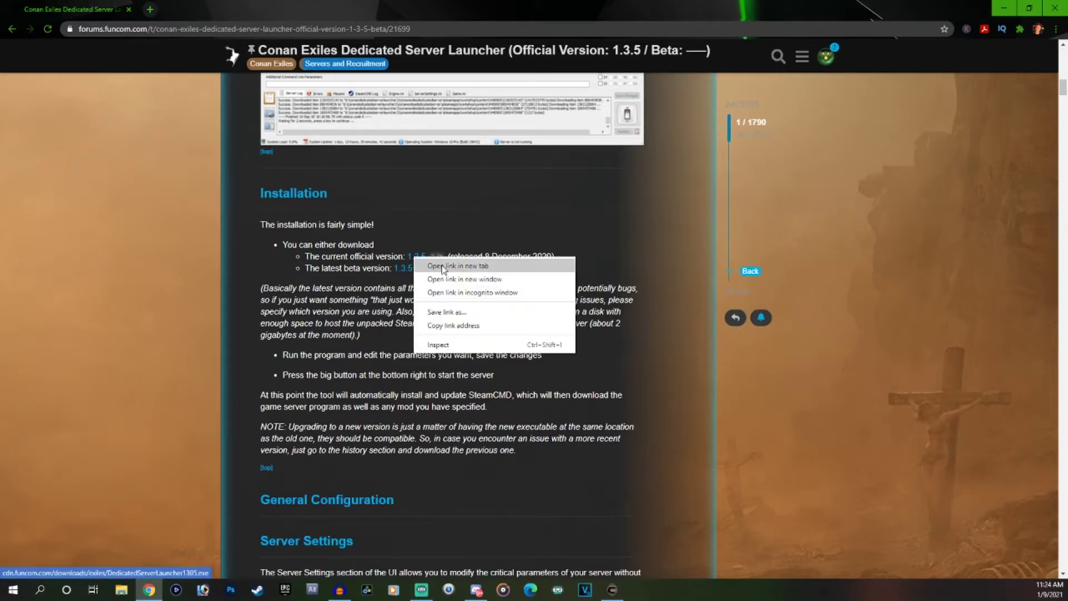
click(435, 265)
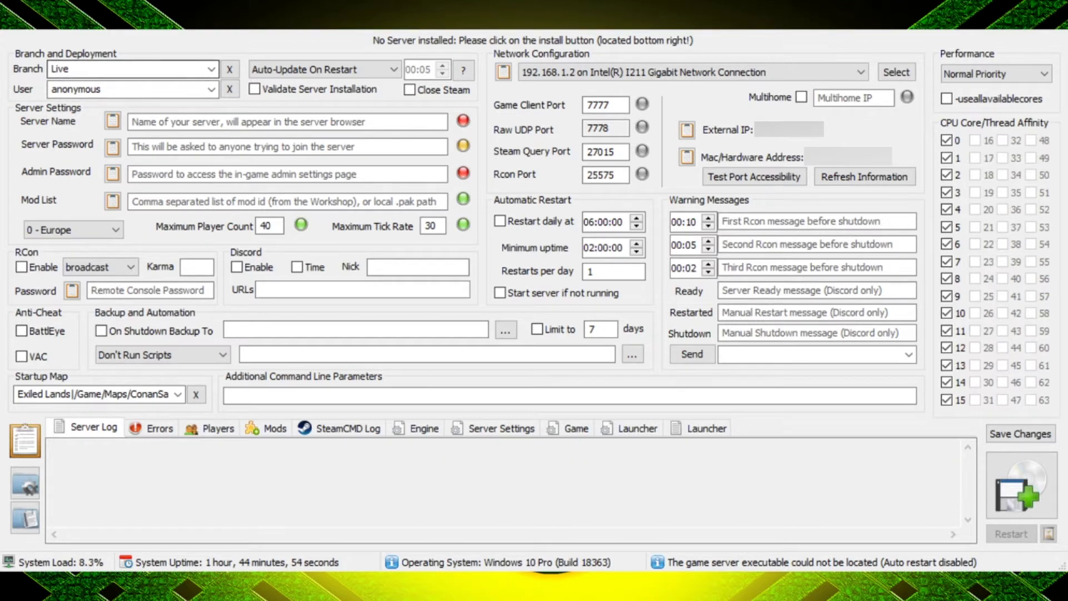
- Confirm the branch is Live and enable Validate Server Installation
click(139, 69)
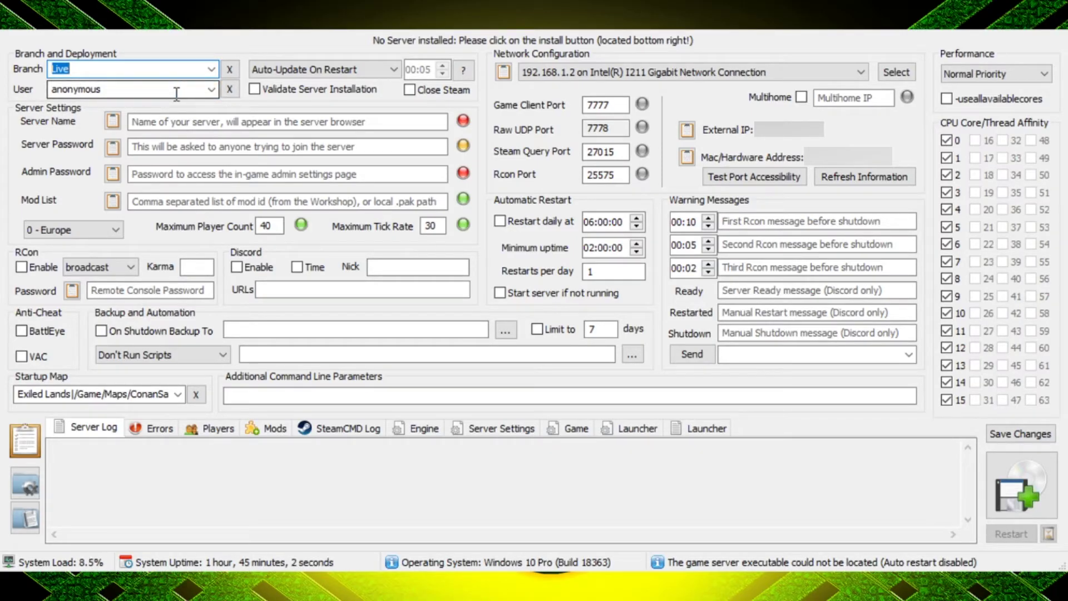
click(255, 89)
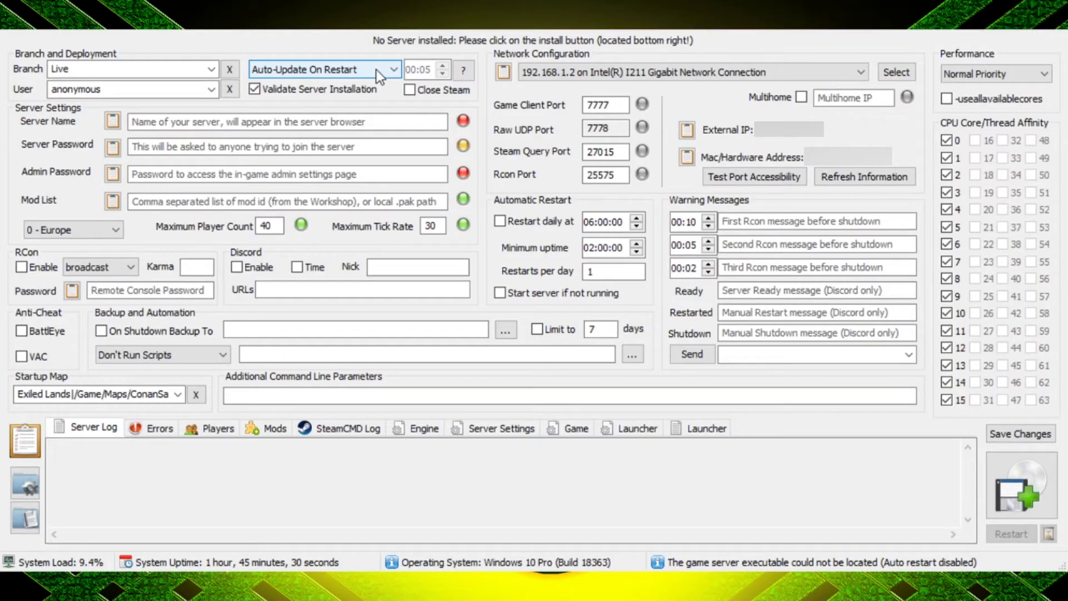
click(145, 124)
- Name the server 'Really cool server name'
text(Really )
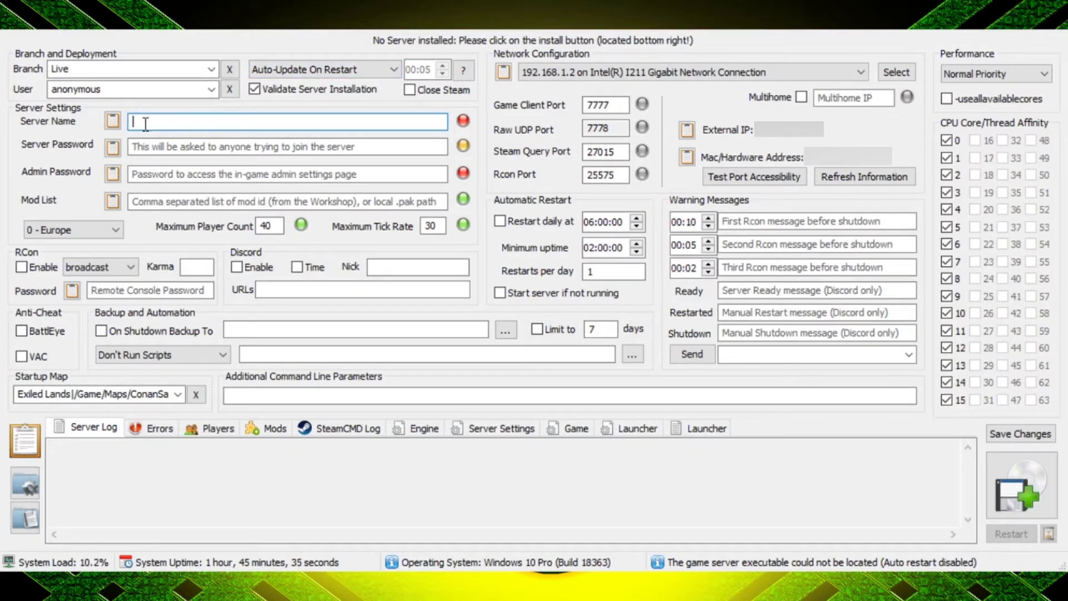
text(cool server name)
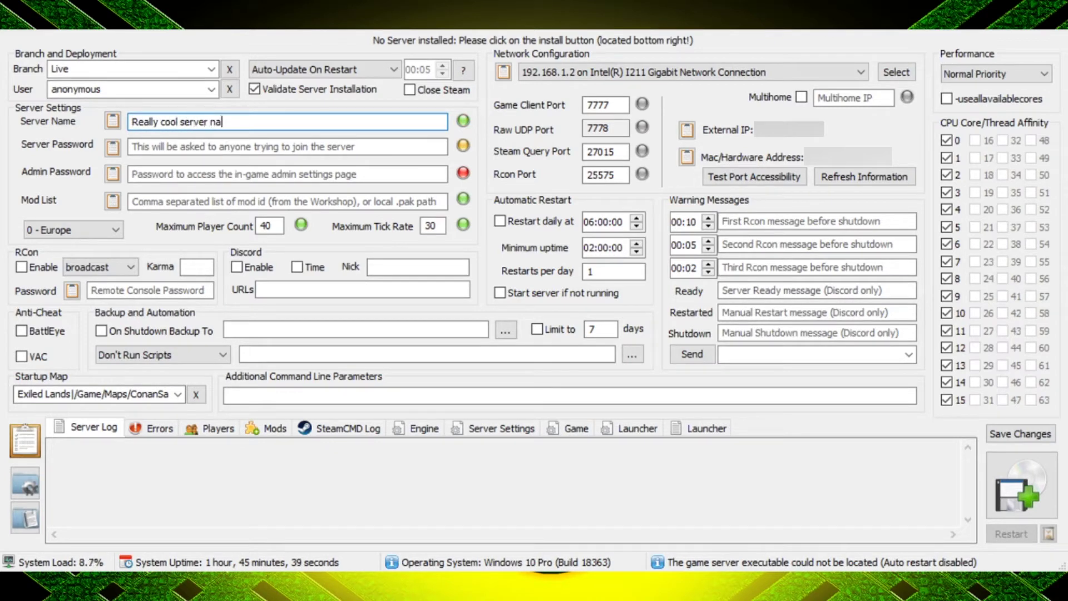
key(BackSpace)
key(BackSpace)
text(me)
- Leave the server join password empty and enter an admin password
click(158, 148)
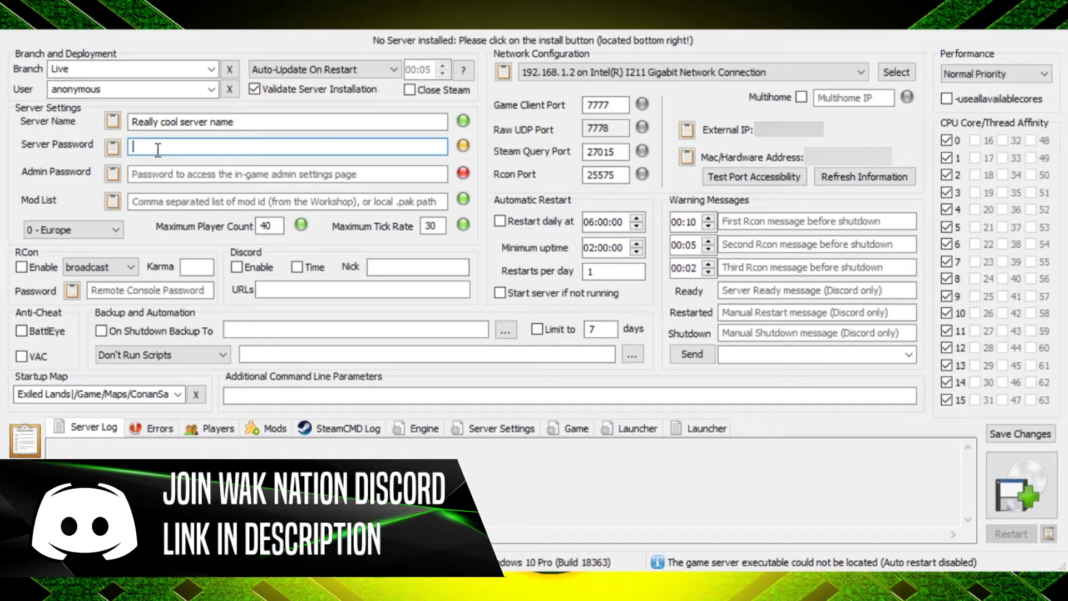
click(156, 173)
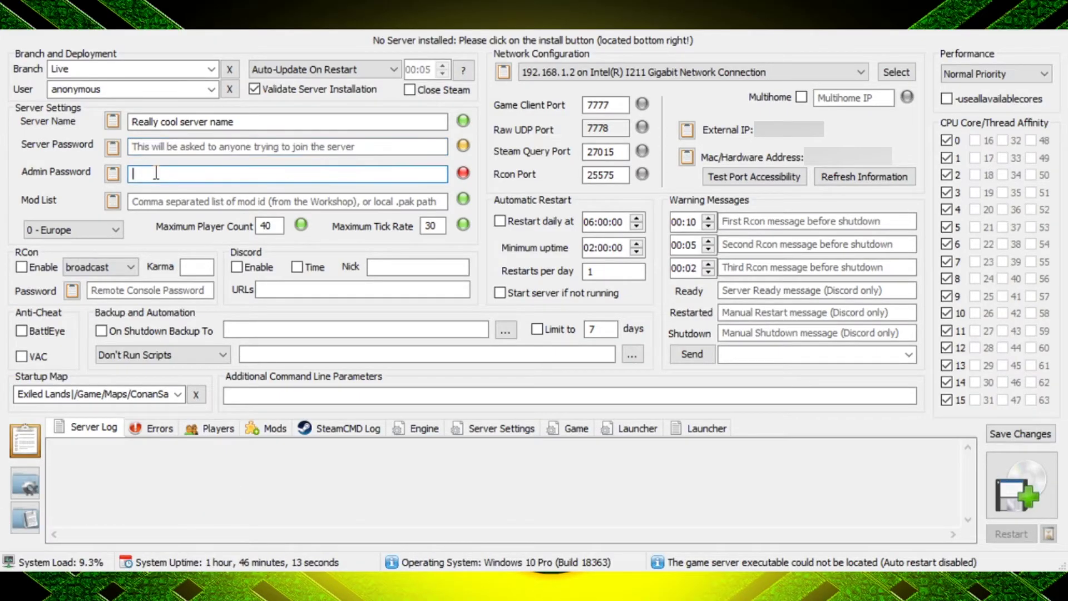
text(1234)
click(150, 202)
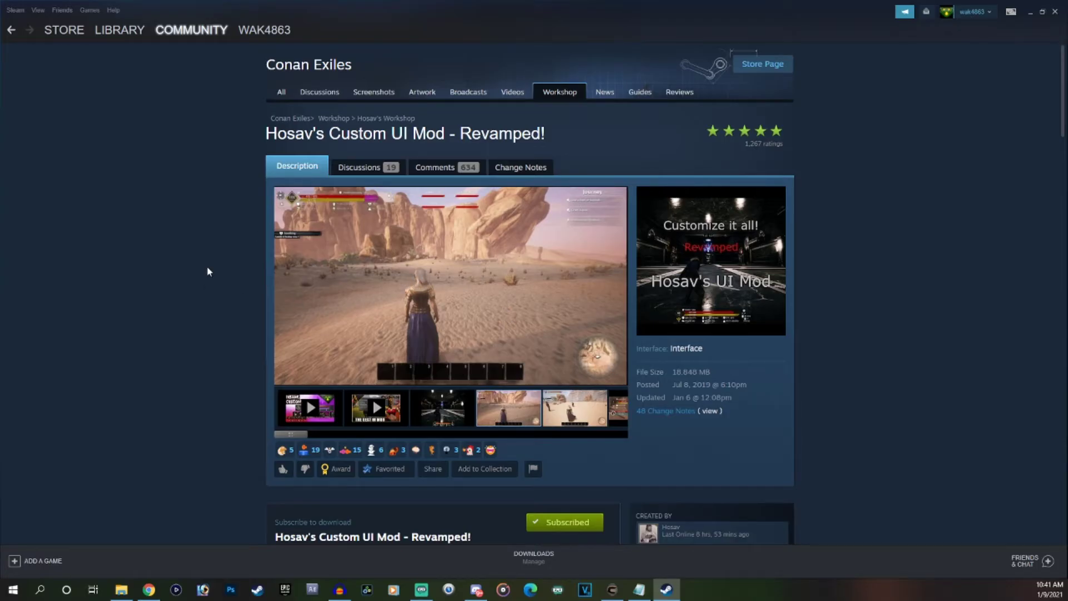
scroll(208, 272, down, 4)
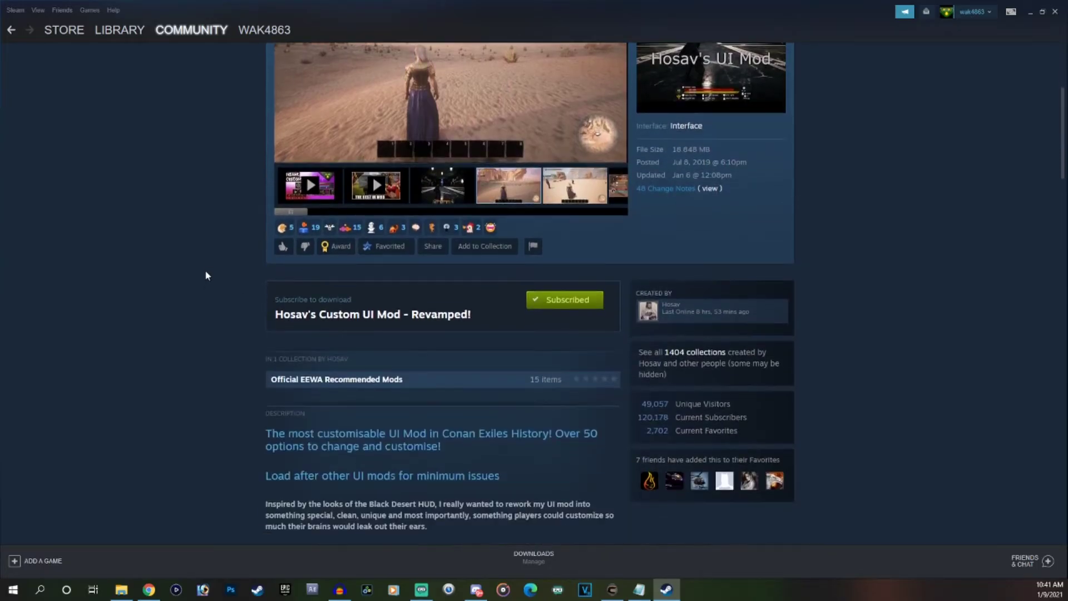
click(433, 245)
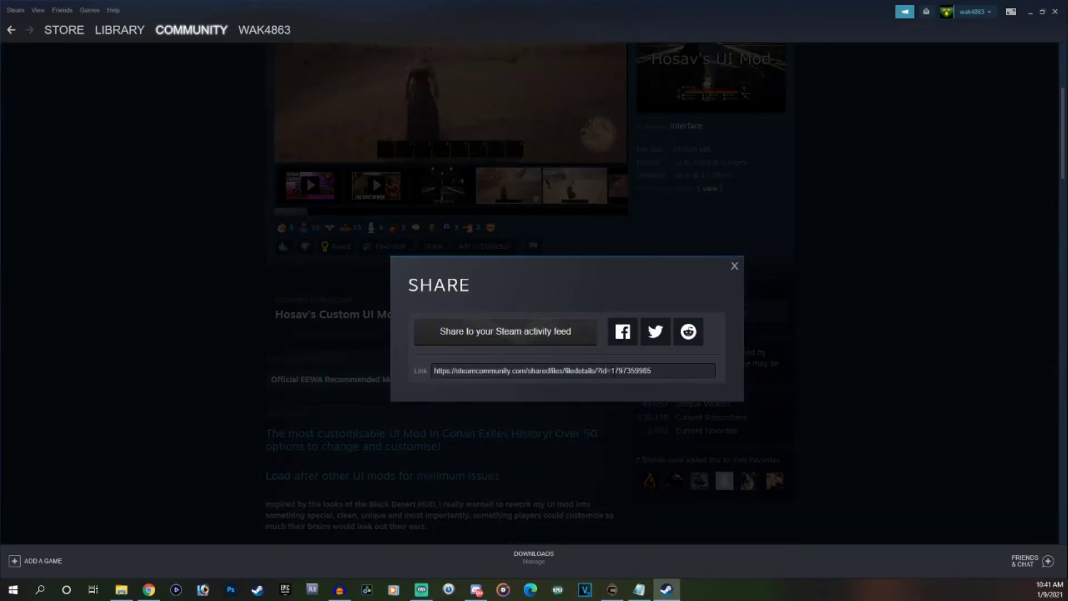
double_click(626, 371)
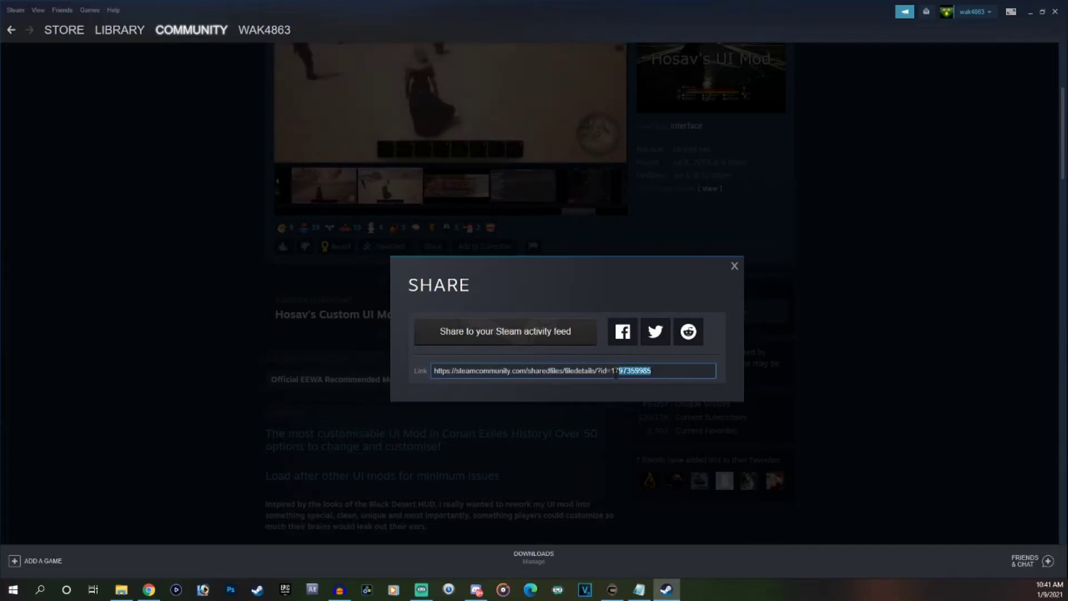
right_click(620, 372)
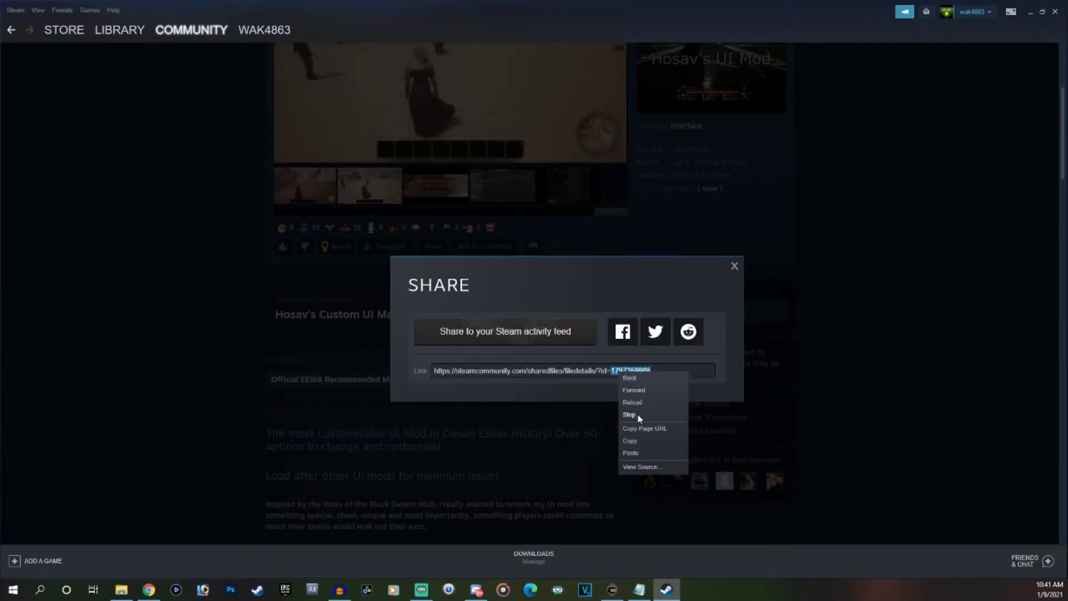
click(632, 440)
click(734, 267)
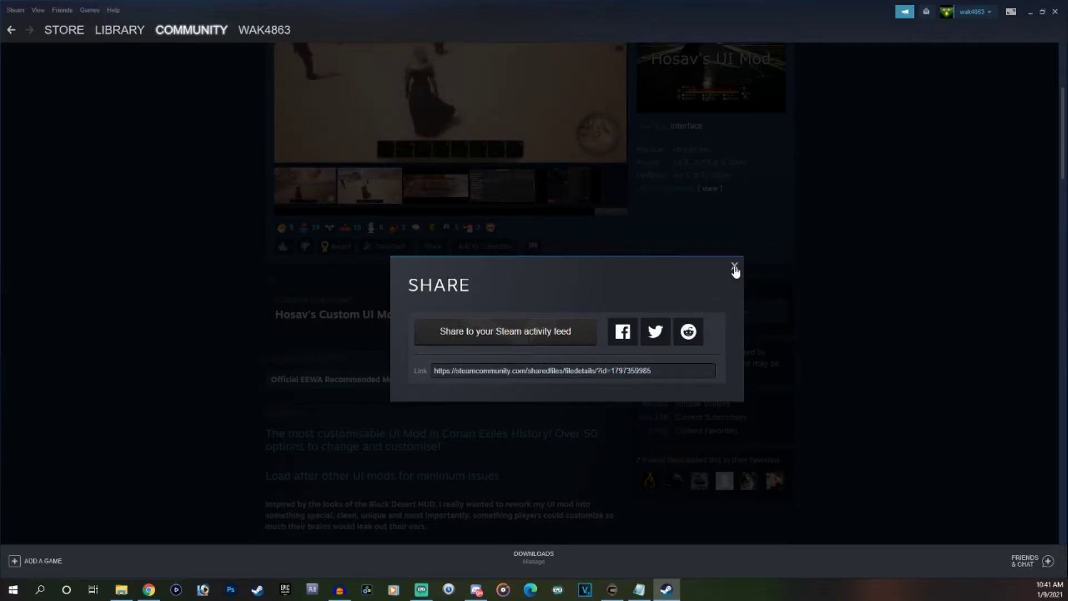
click(1032, 14)
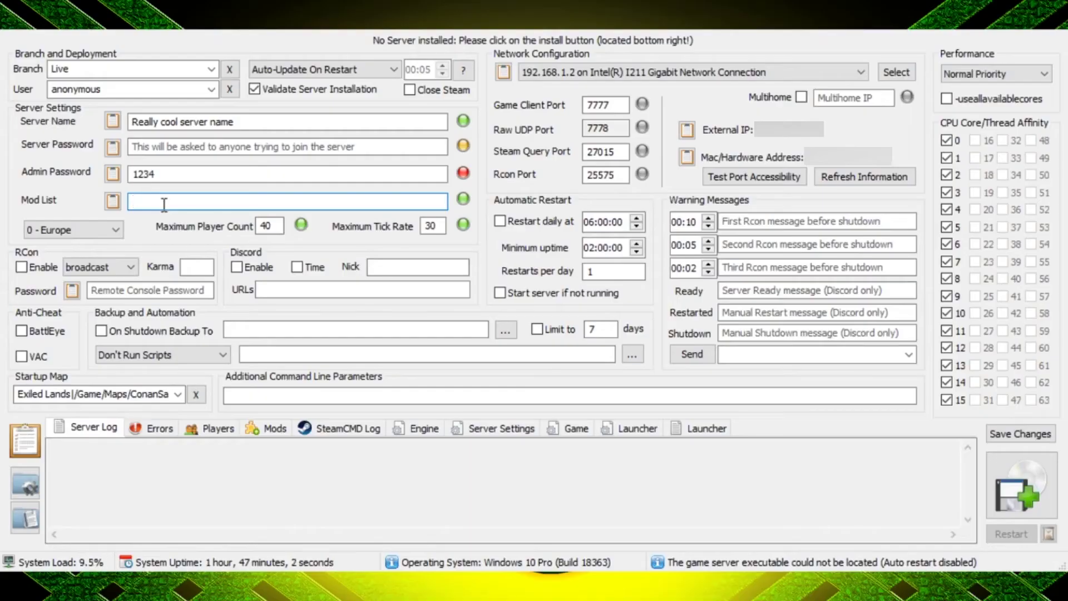
key(ctrl+v)
text(,)
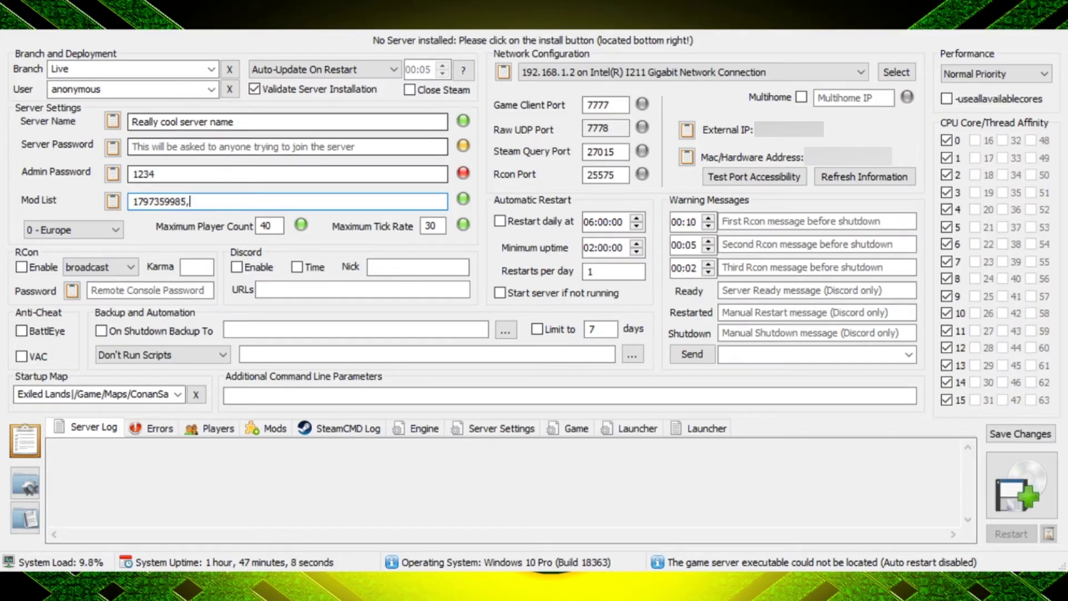
key(alt+Tab)
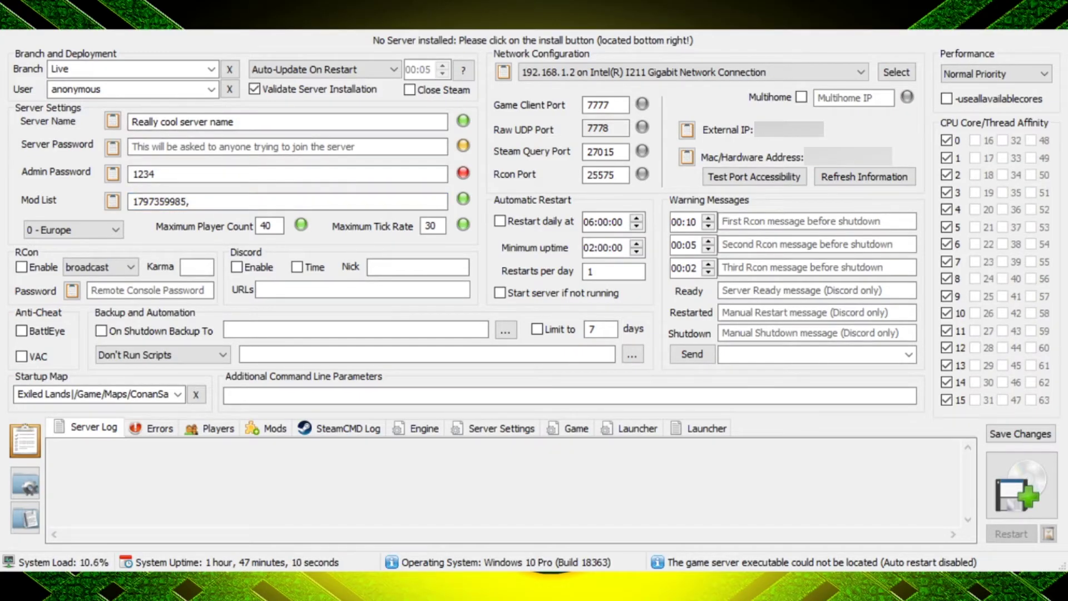
click(217, 202)
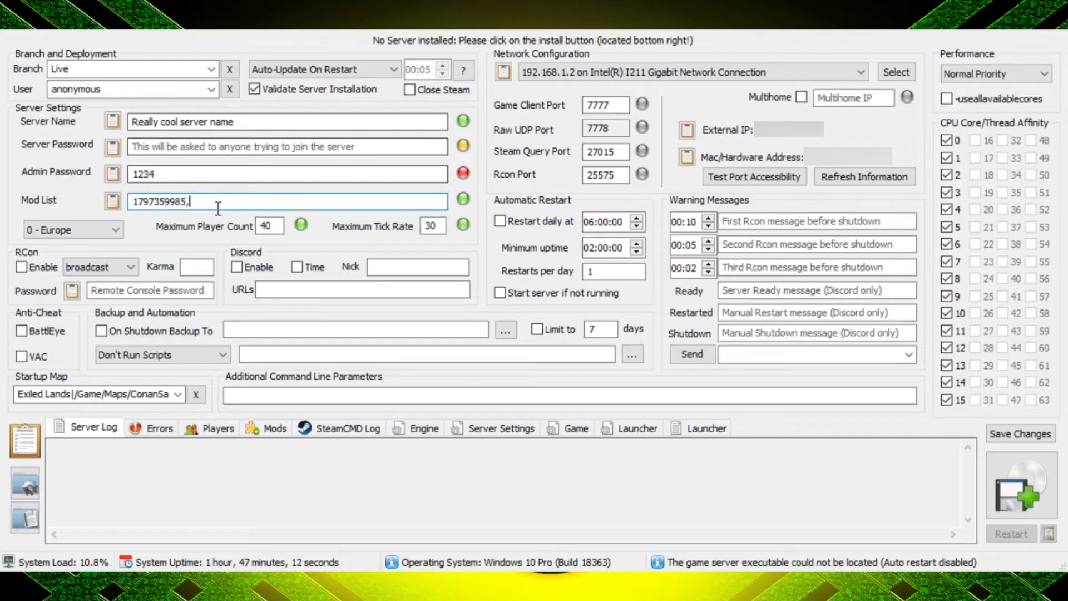
key(ctrl+v)
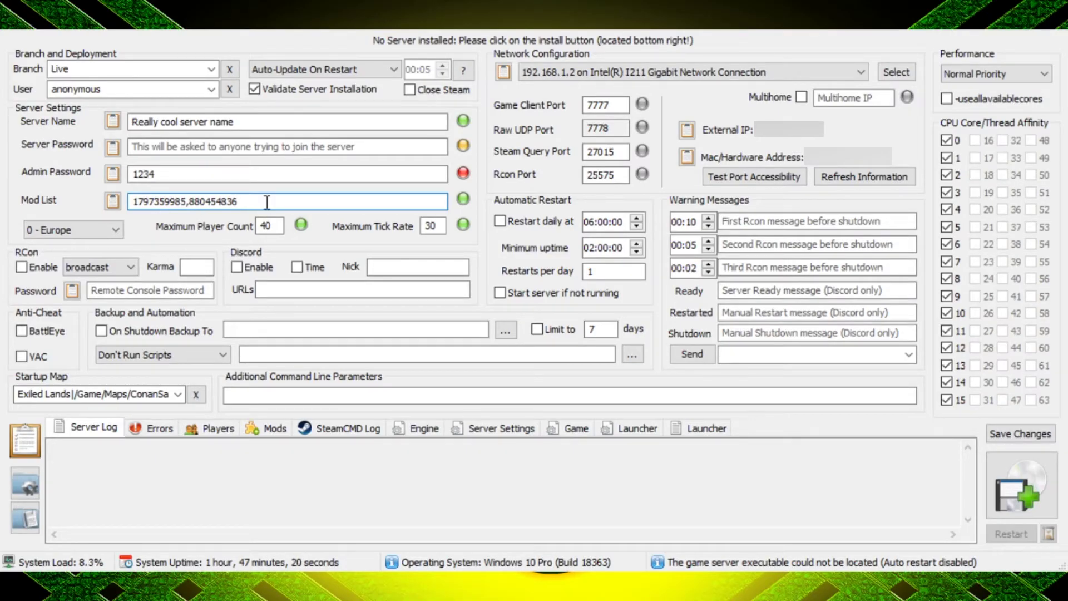
- Change the server region from 0 - Europe to 1 - North America
click(115, 231)
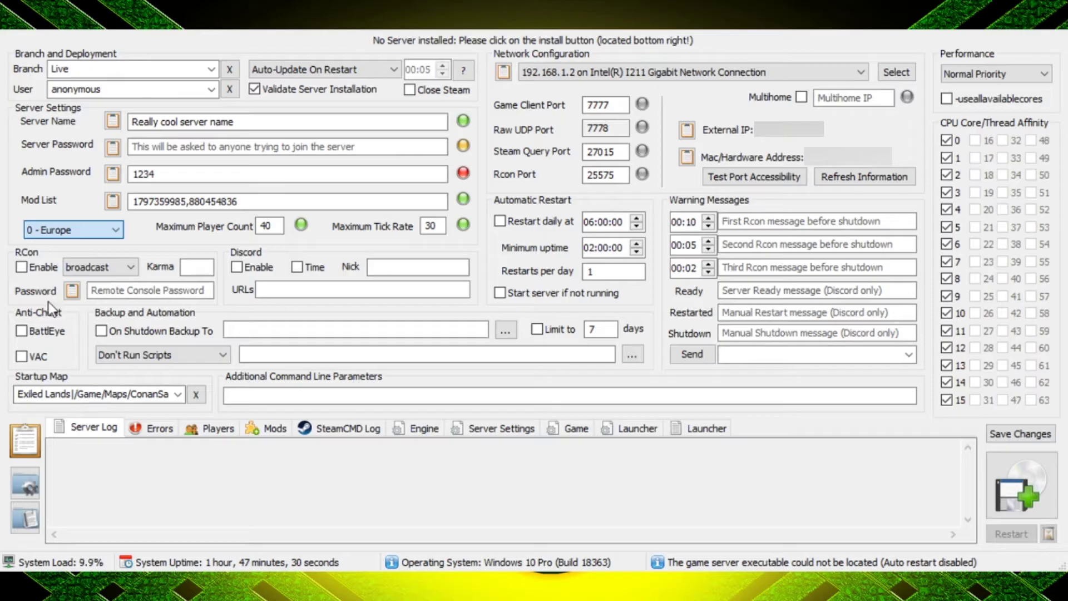
key(Down)
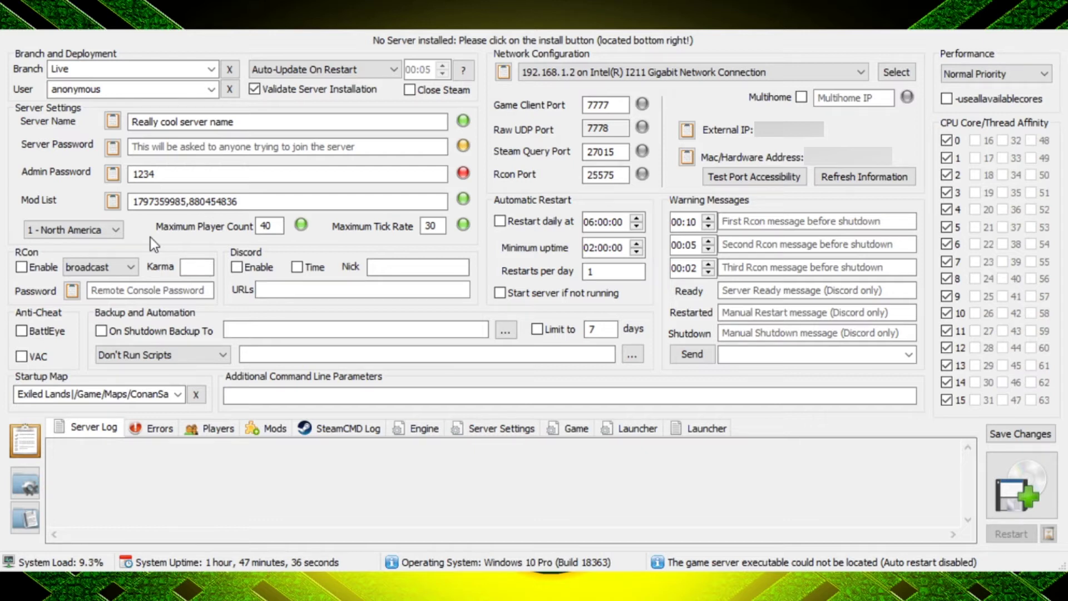
click(275, 225)
- Enable On Shutdown backup, keep Exiled Lands as startup map, set 1 restart per day
click(101, 332)
click(182, 395)
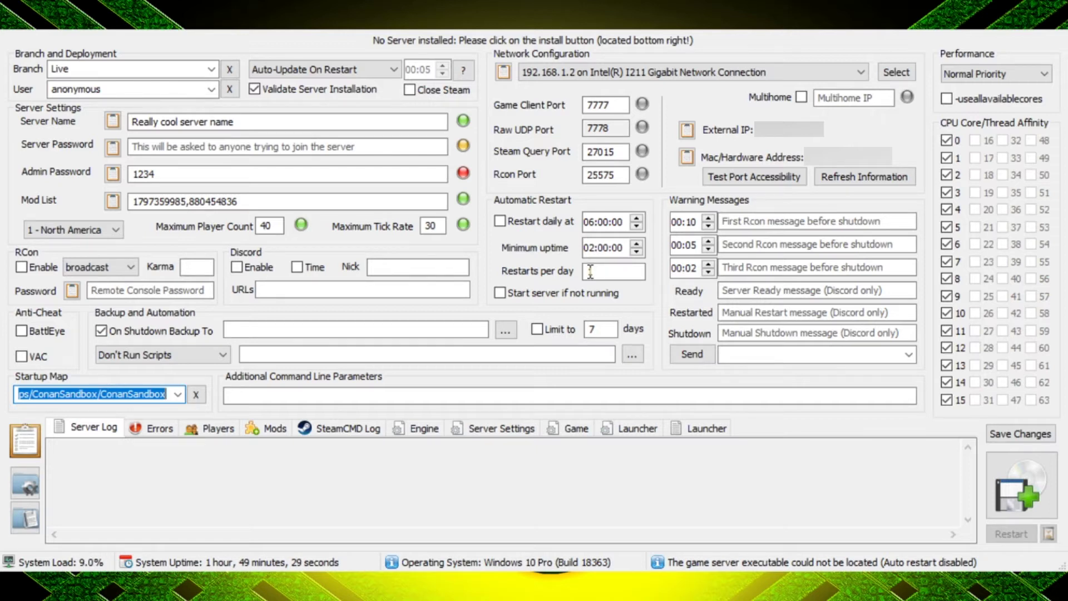
text(1)
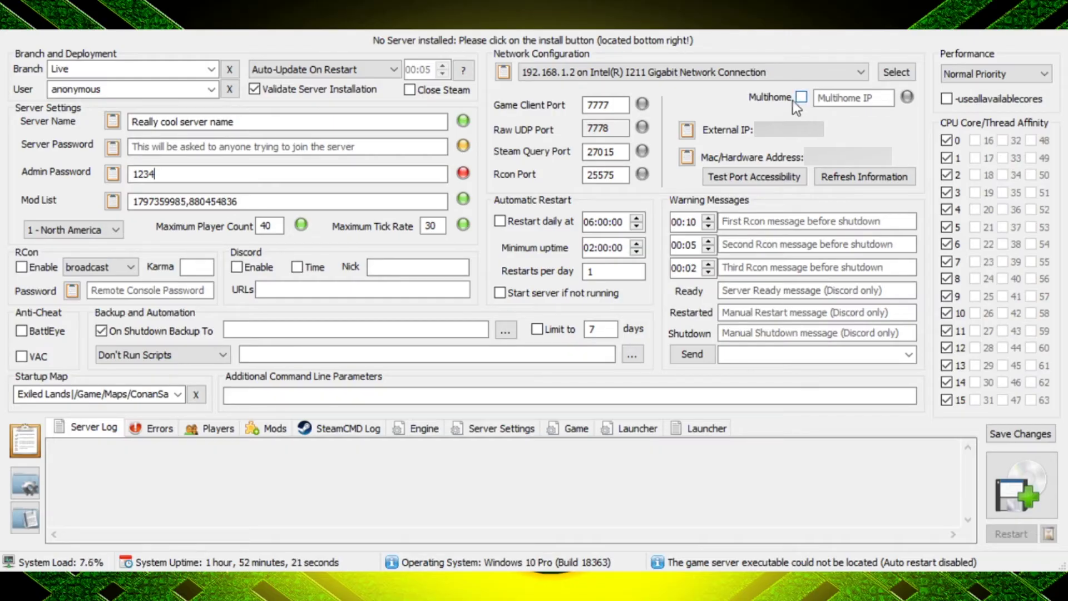
- Enable Multihome in the Network Configuration section
click(802, 97)
- Fill the Multihome IP with 192.168.1.2 and test port accessibility of the server ports
click(893, 72)
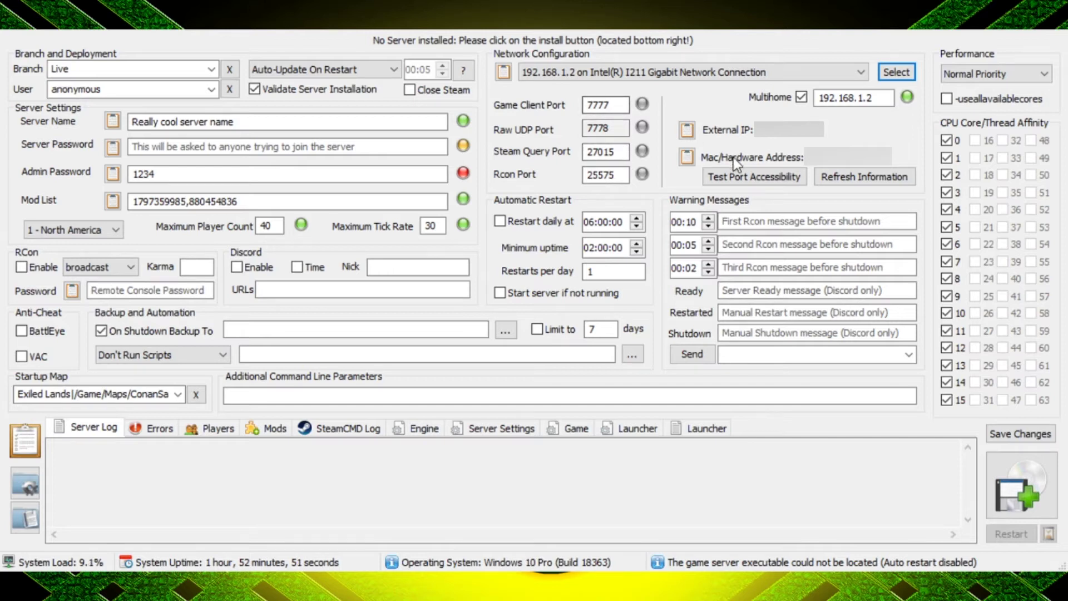
click(750, 178)
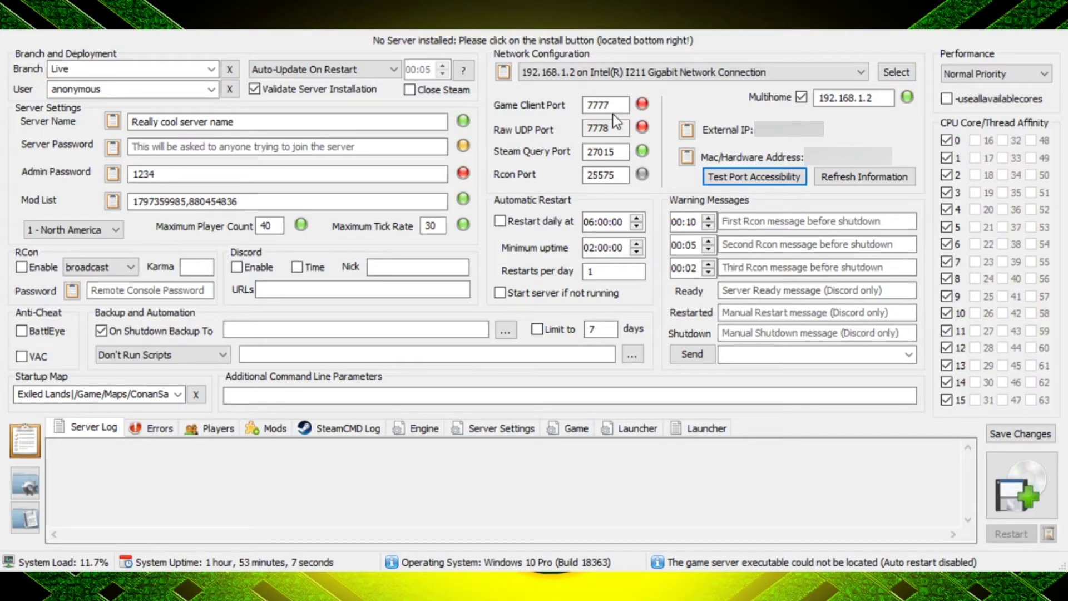
click(612, 113)
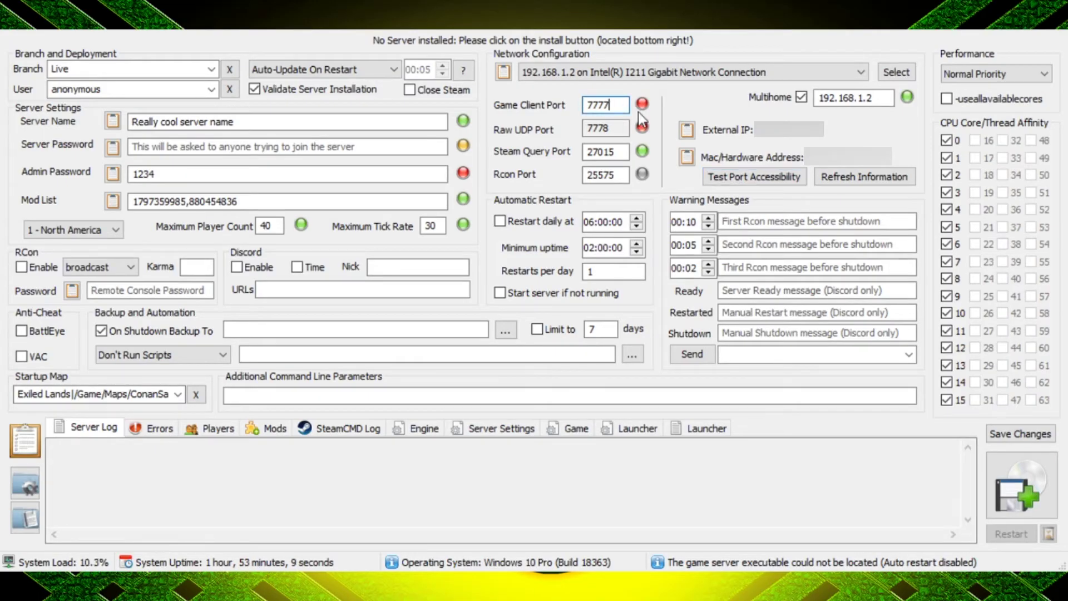
- Change the Game Client Port from 7777 to 7779 (raw UDP becomes 7780) and retest ports
key(BackSpace)
text(9)
click(739, 179)
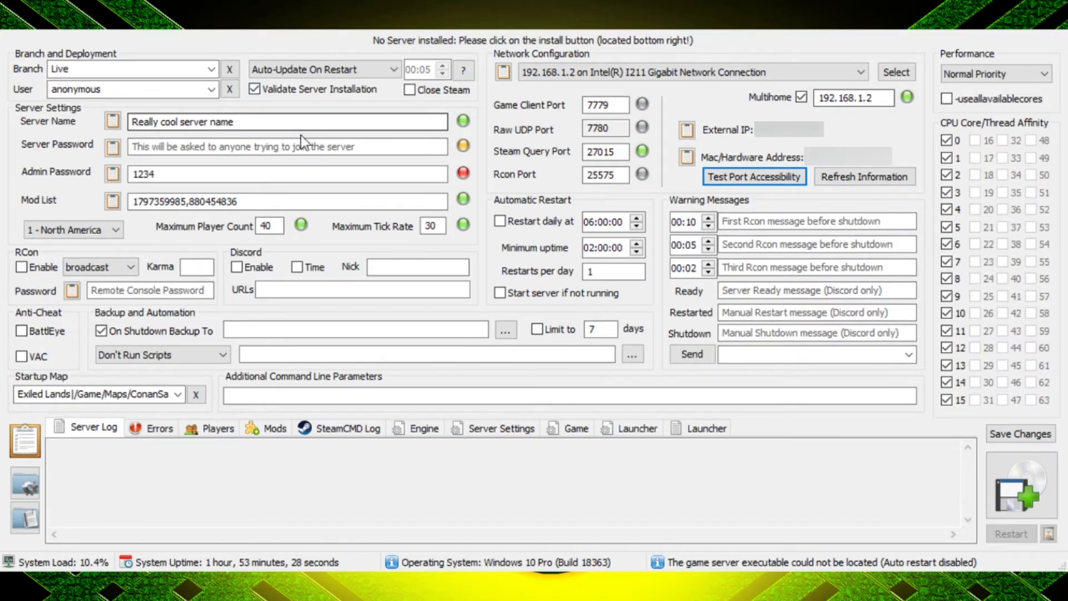
- Save the launcher's server settings with Save Changes
click(1005, 436)
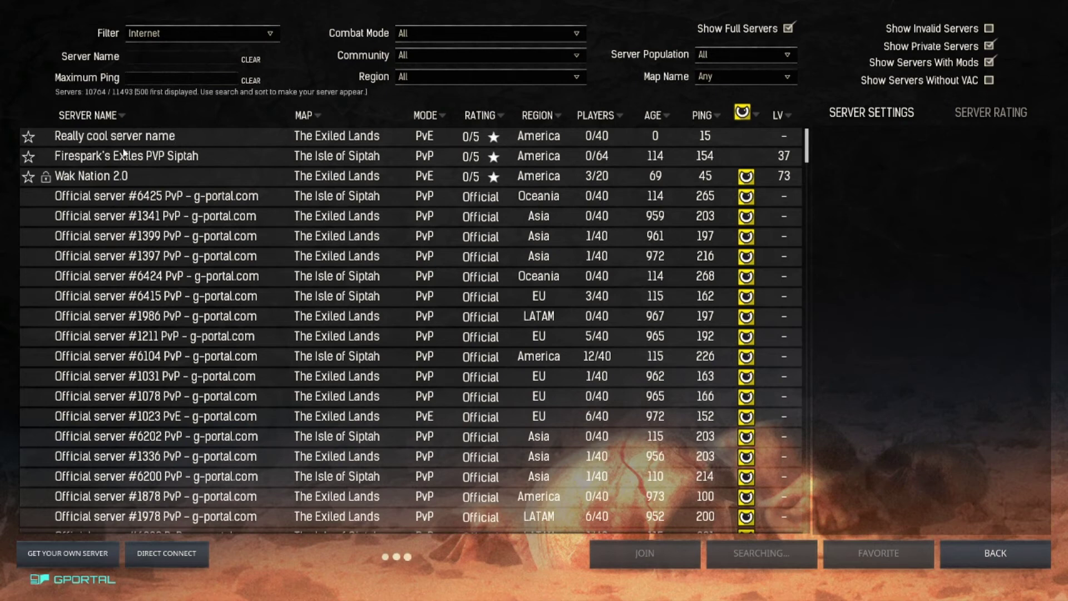
- Open Direct Connect in Conan Exiles and check the prefilled address 192.168.1.2:7779
click(166, 553)
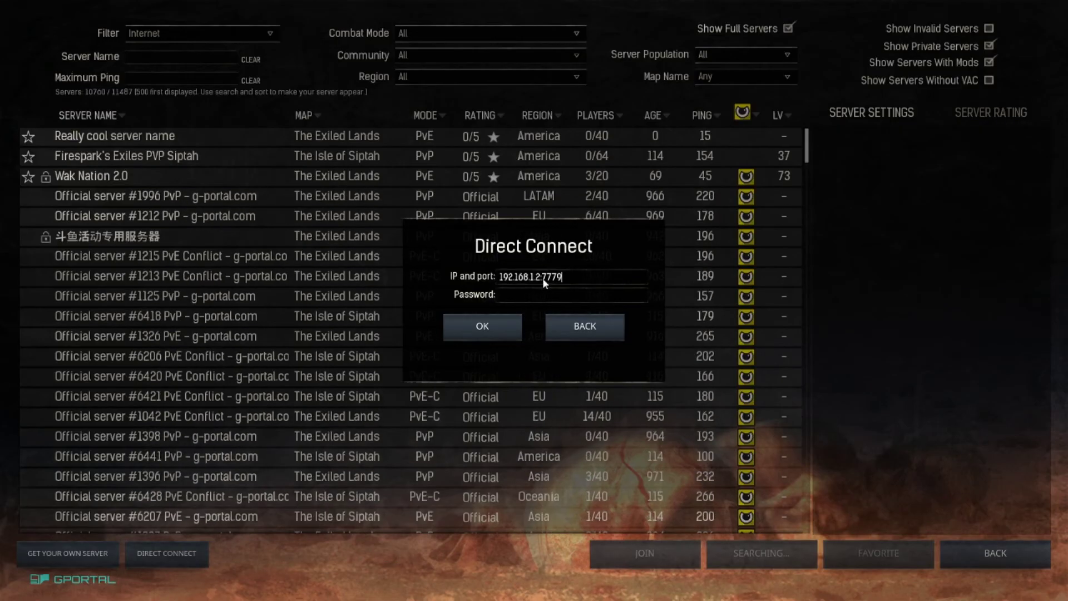
click(558, 282)
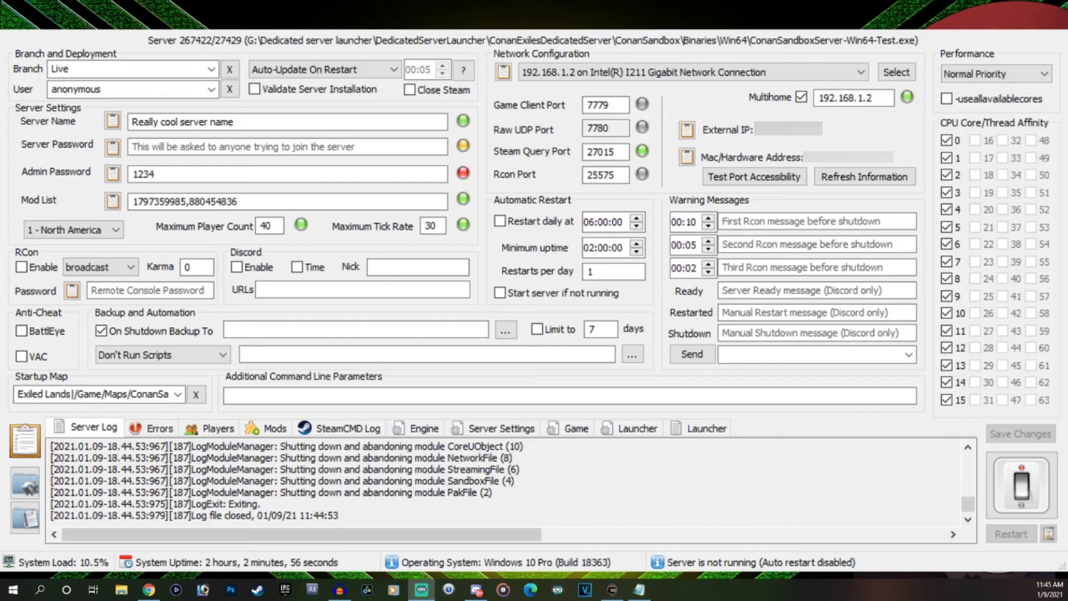
- Paste the copied Game.db into the server's Saved folder, replacing the existing file
click(22, 489)
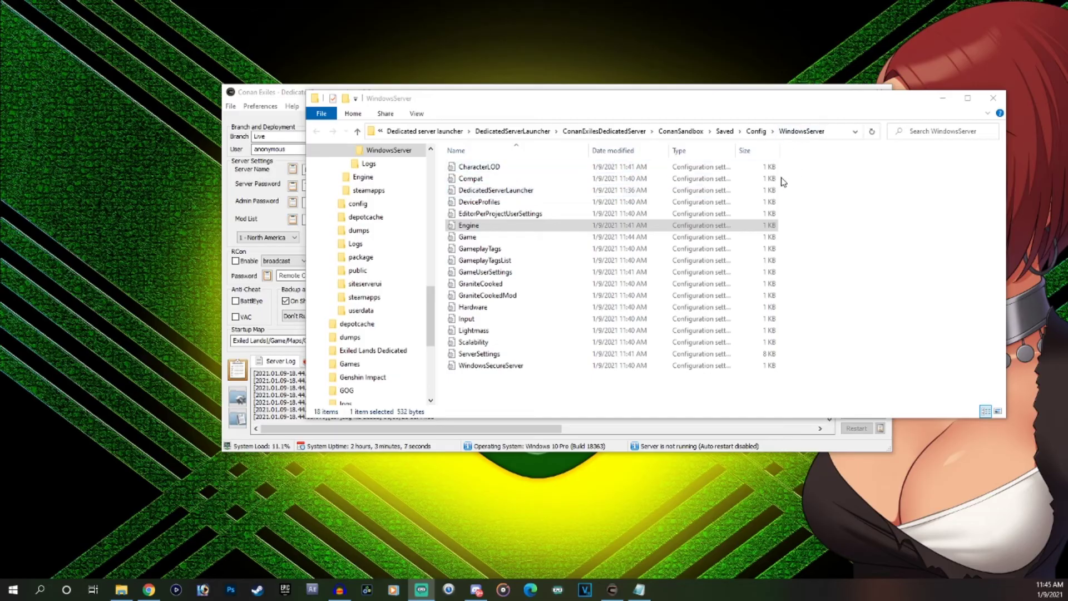
click(723, 132)
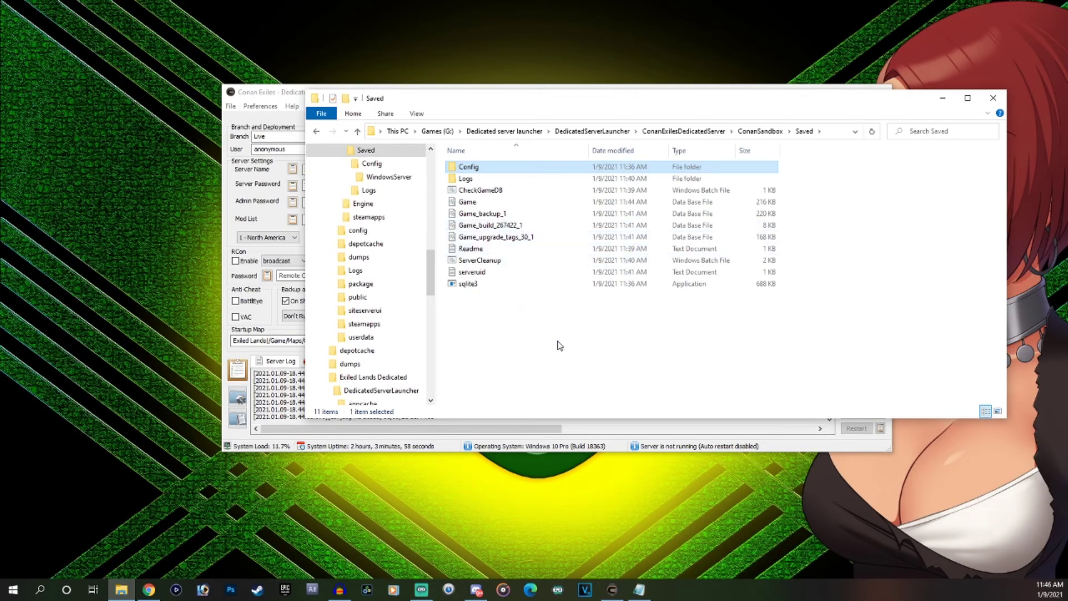
key(ctrl+v)
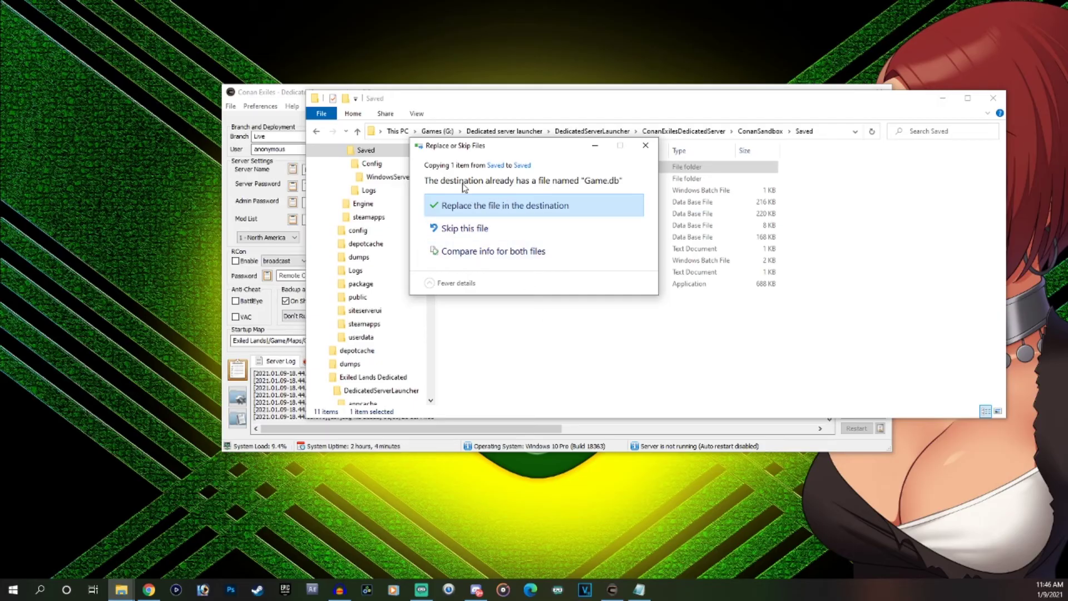
click(480, 211)
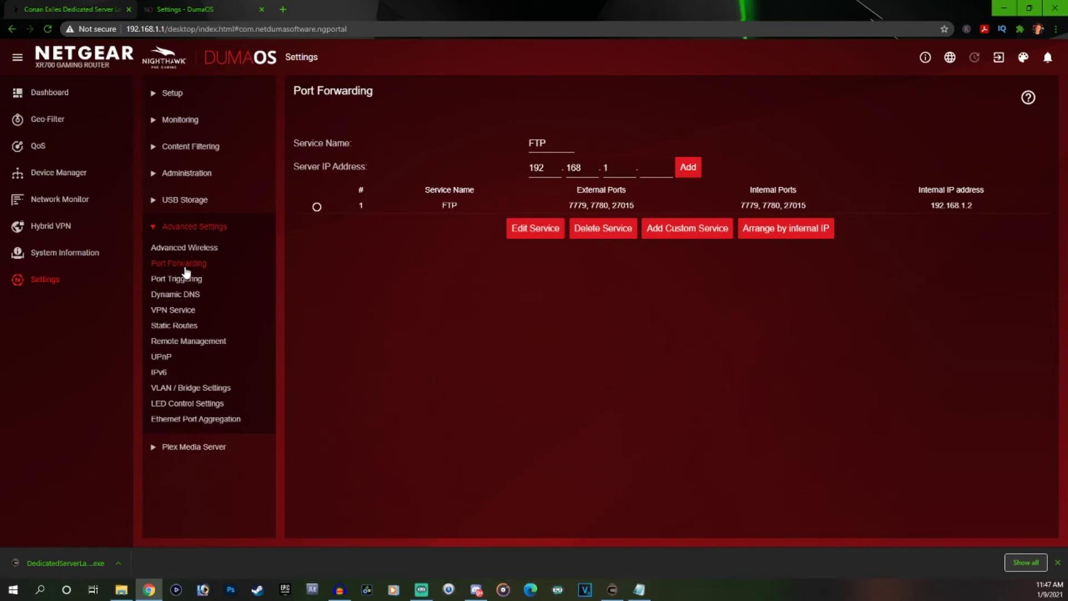
- Edit the existing FTP port-forwarding rule in the router, then close the router tab
click(317, 207)
click(524, 229)
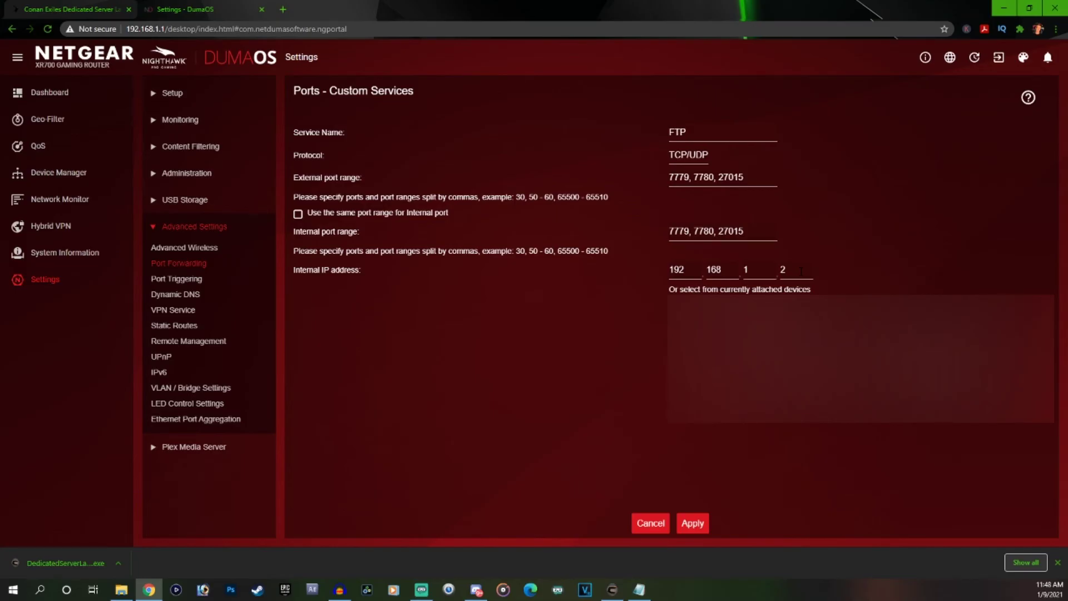
key(ctrl+w)
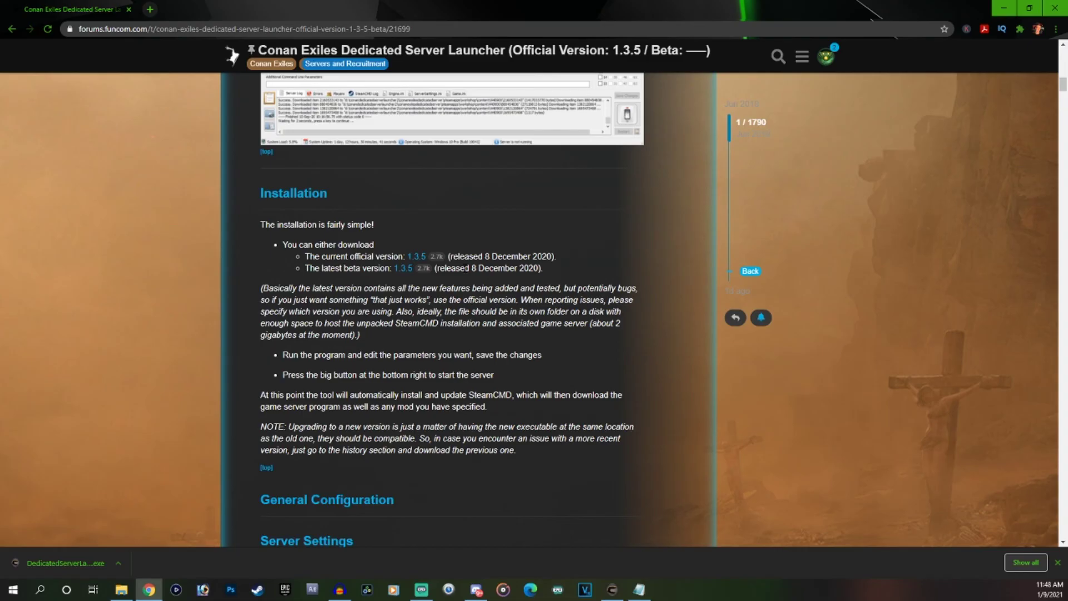